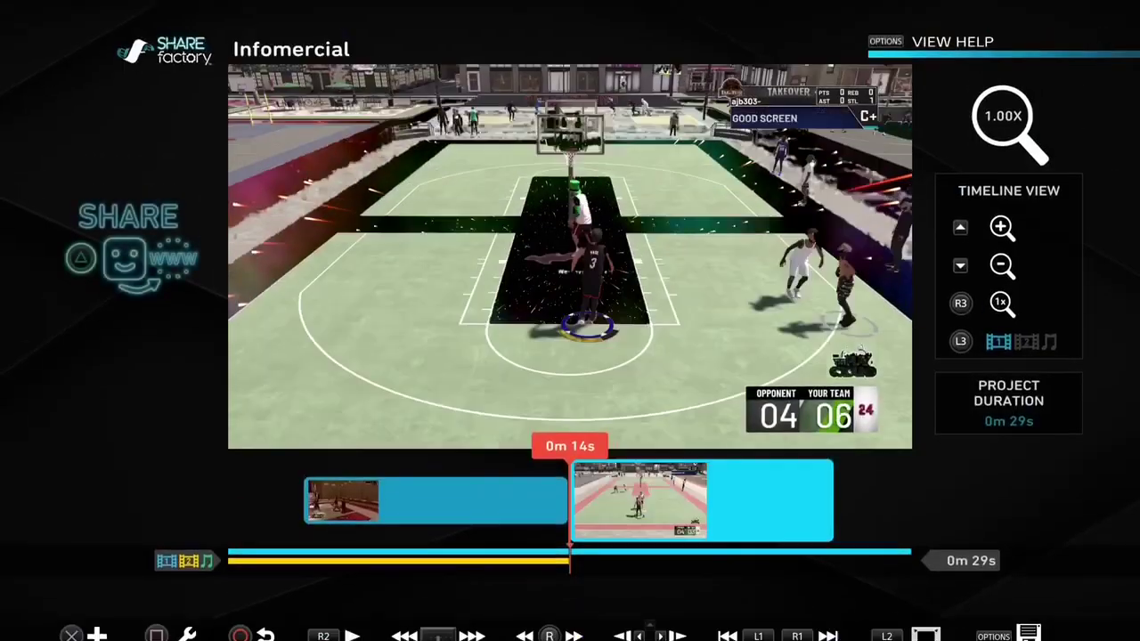
Step: Delete the first clip from the main timeline
key(Return)
key(Up)
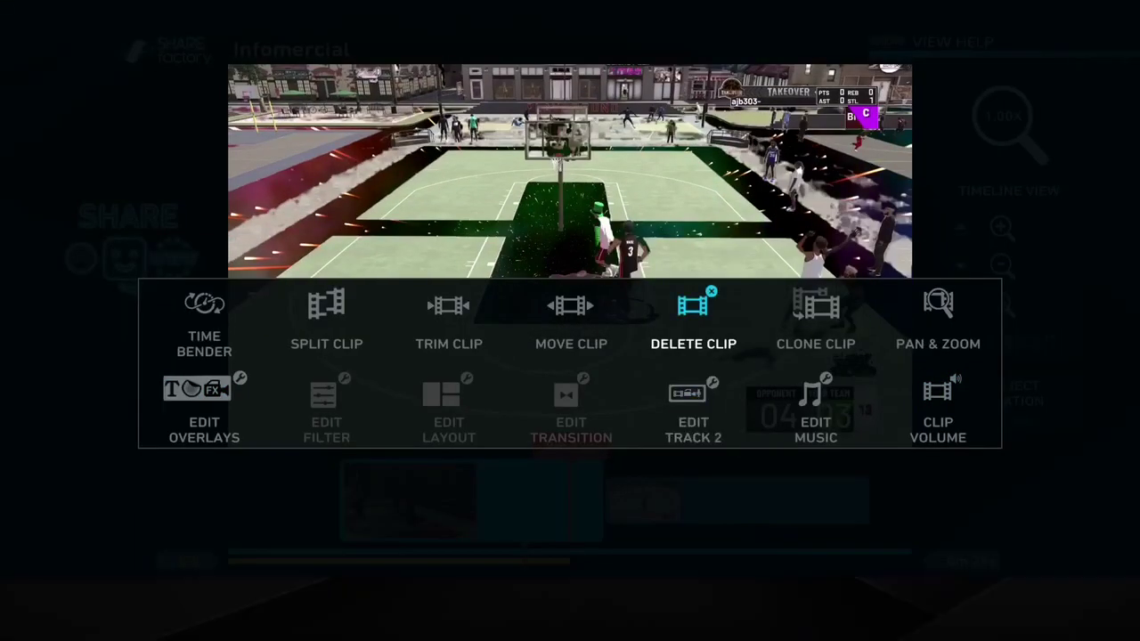
key(Return)
Step: Delete the existing Track 2 clip and return to the main timeline
key(Return)
key(Down)
key(Right)
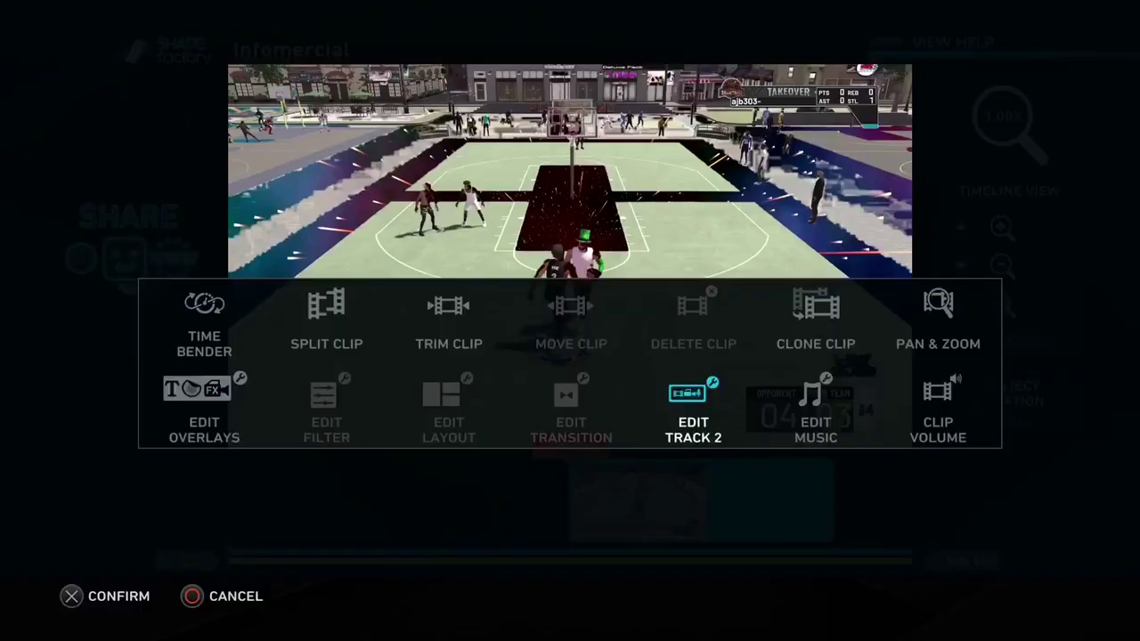
key(Return)
key(Return)
key(Left)
key(Left)
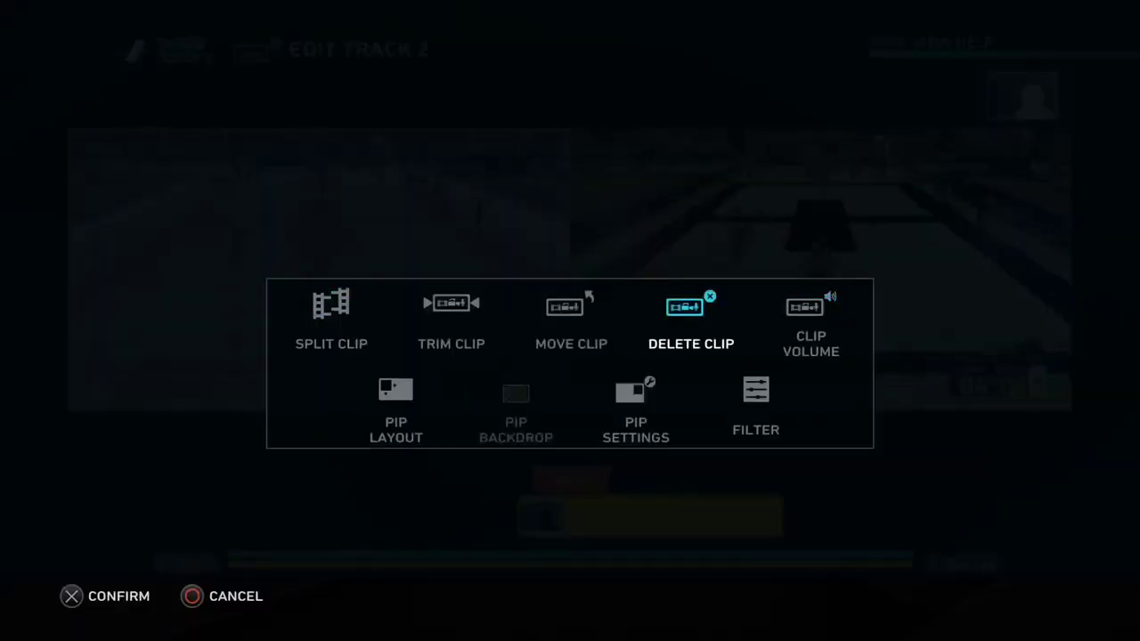
key(Return)
key(Escape)
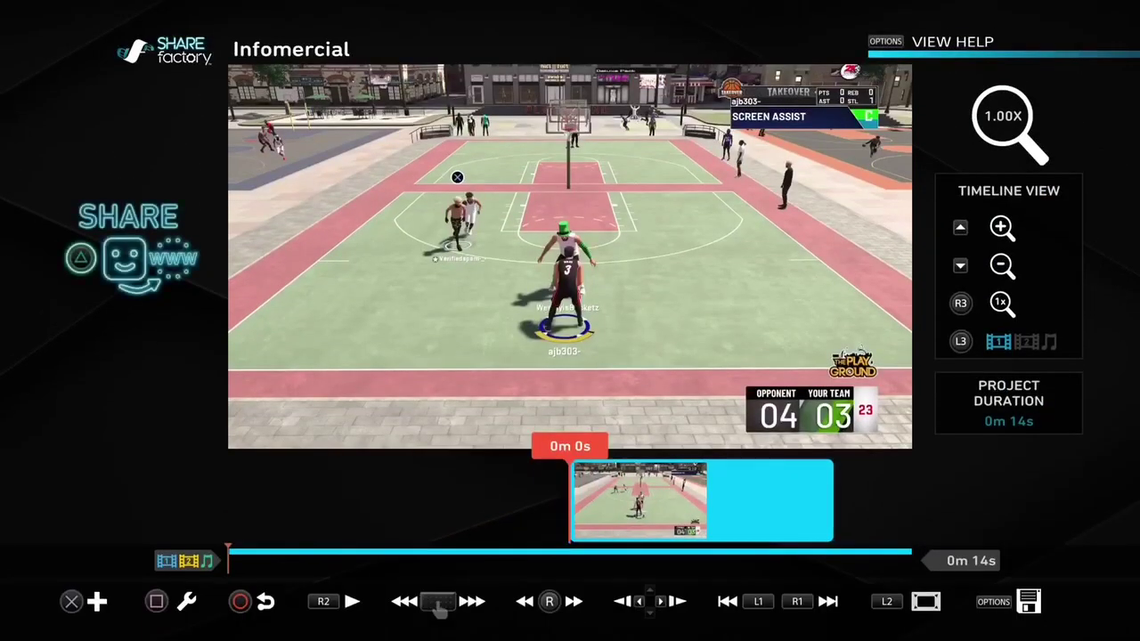
Step: Set the remaining main clip's volume to 0%
key(Return)
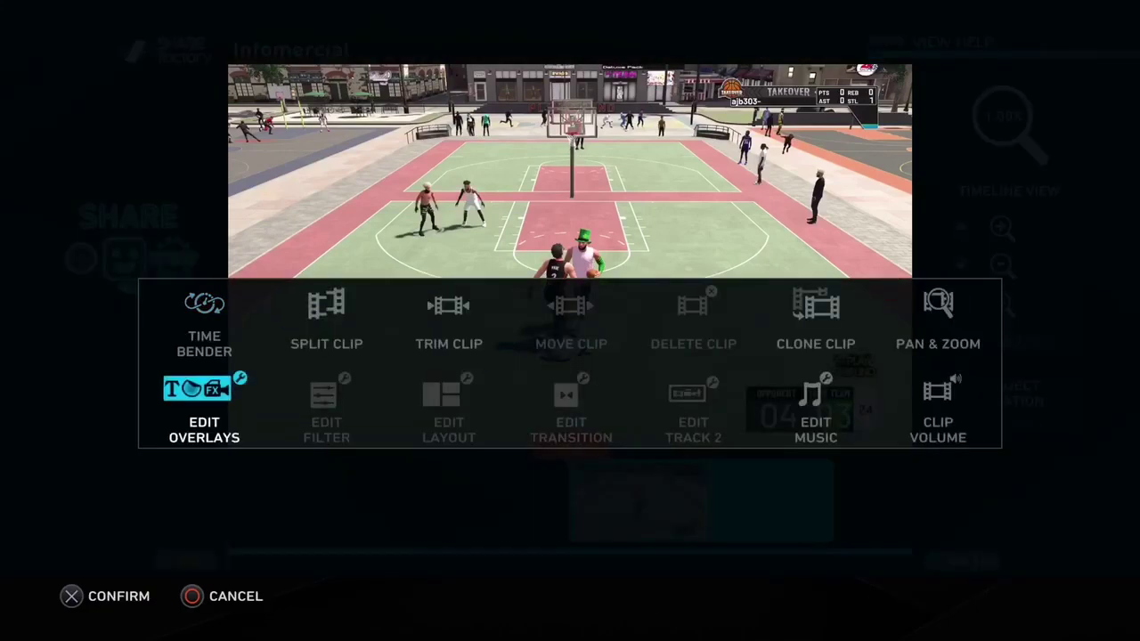
key(Left)
key(Return)
key(Left)
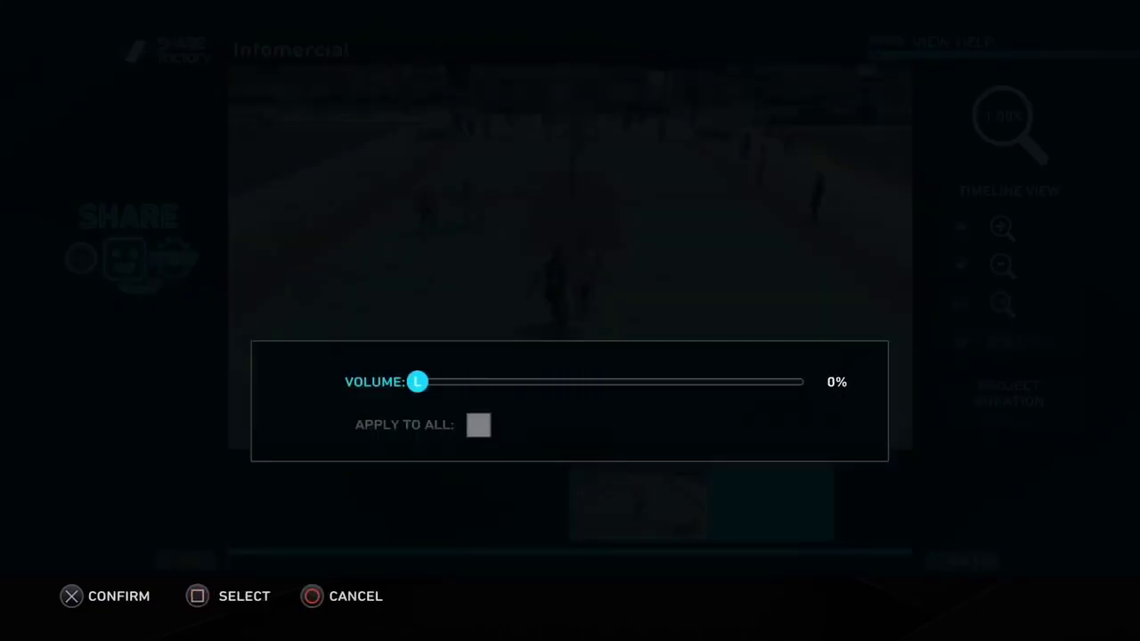
key(Return)
key(Escape)
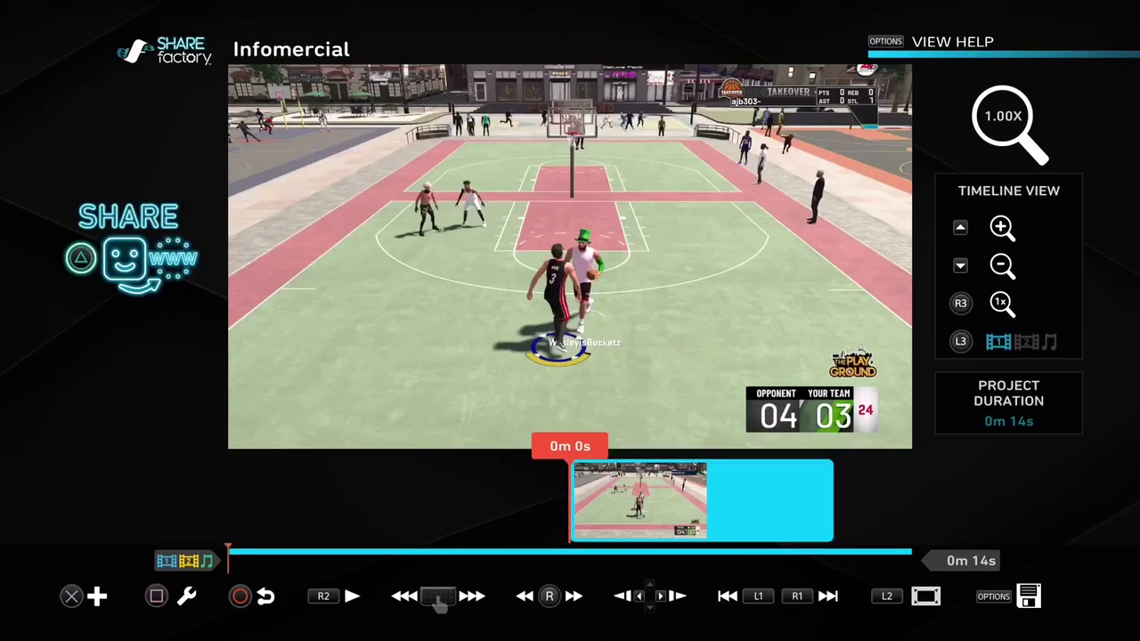
Step: Start adding a second track at 0m 0s of the main clip
key(space)
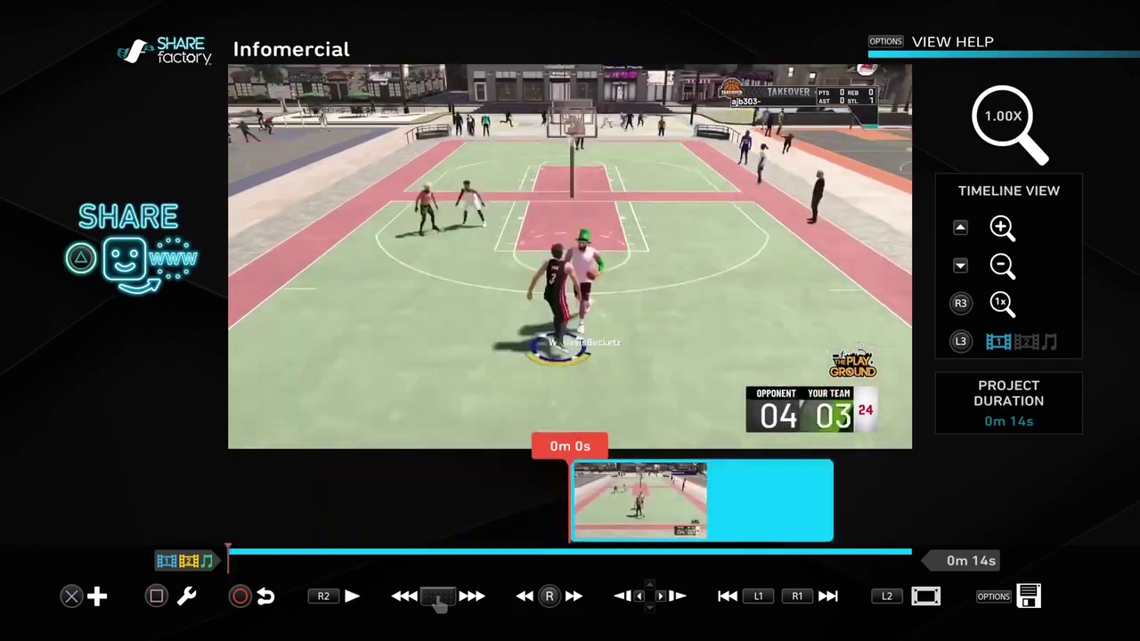
key(Return)
key(Down)
key(Up)
key(Right)
key(Right)
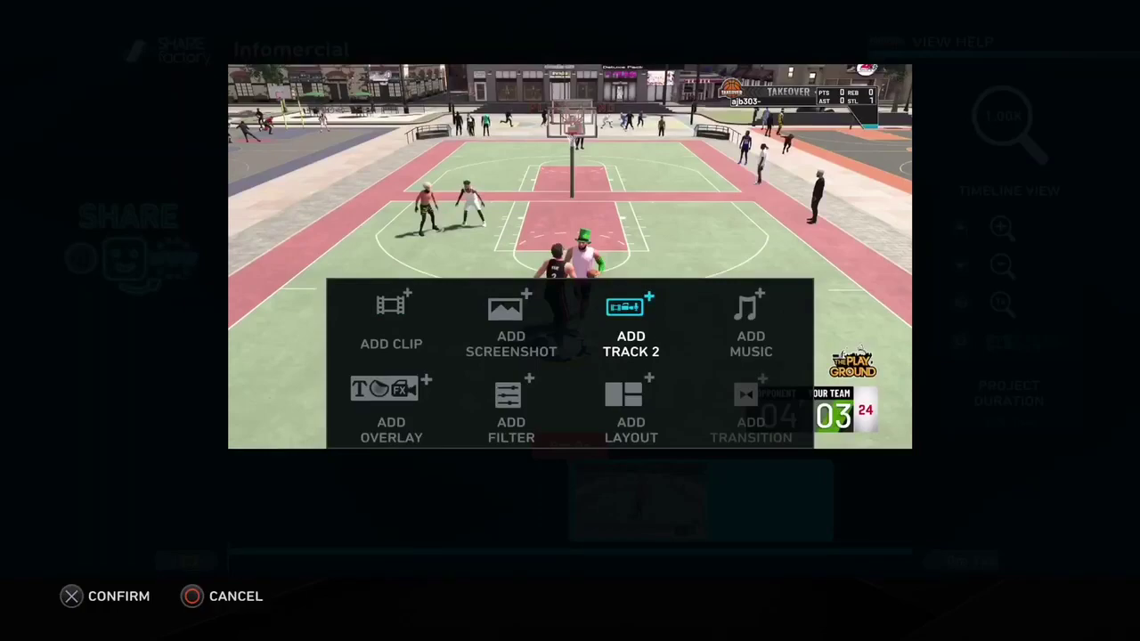
key(Return)
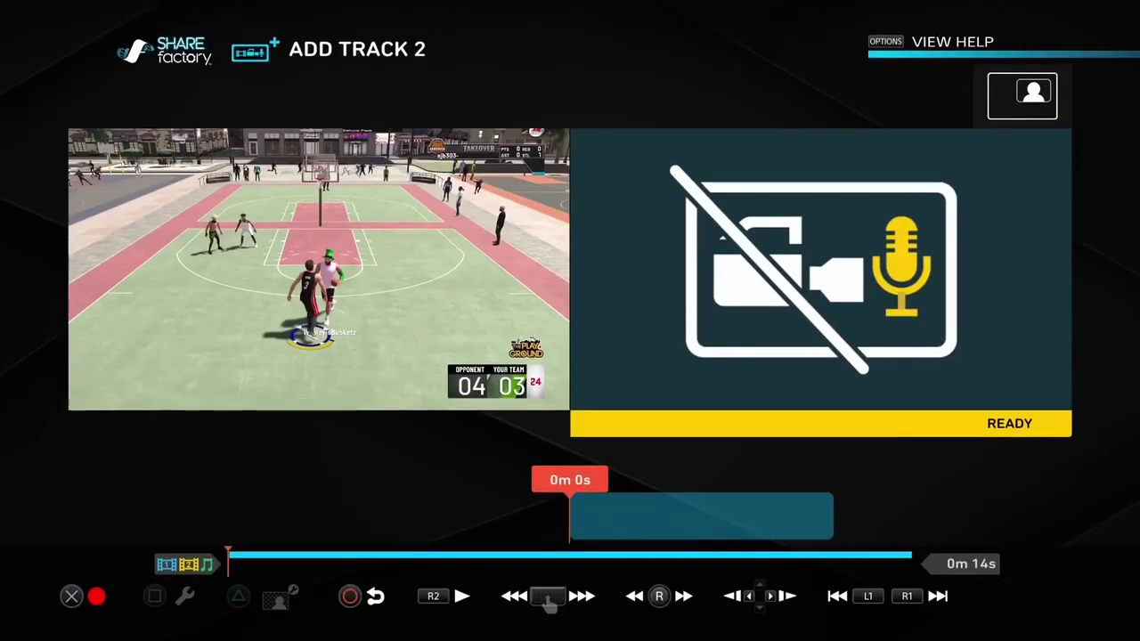
key(Return)
key(Return)
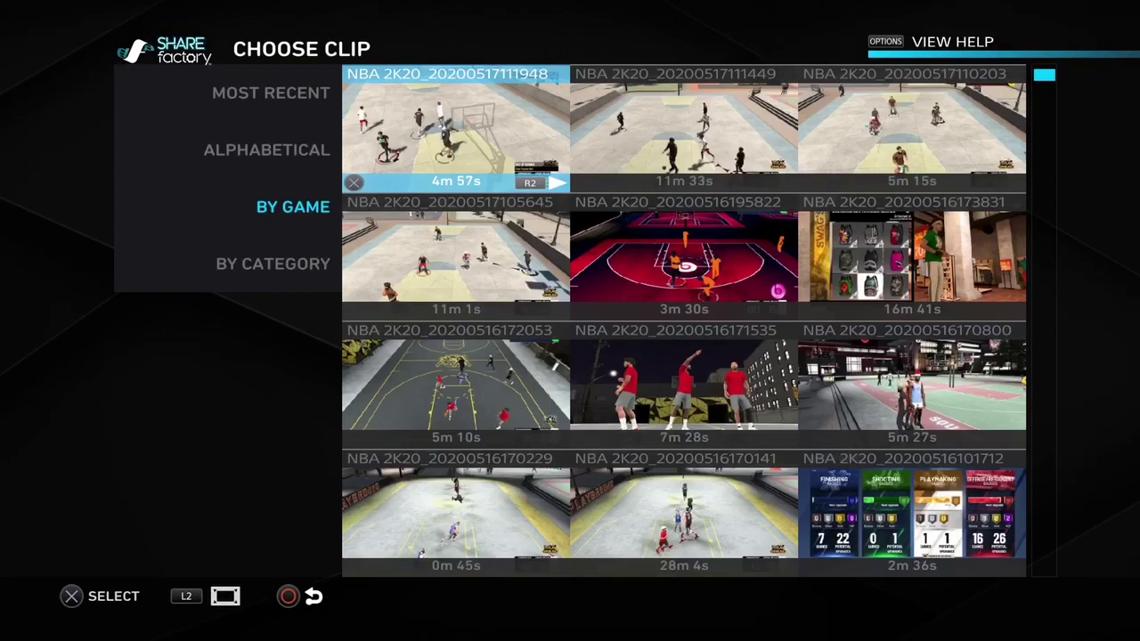
key(Escape)
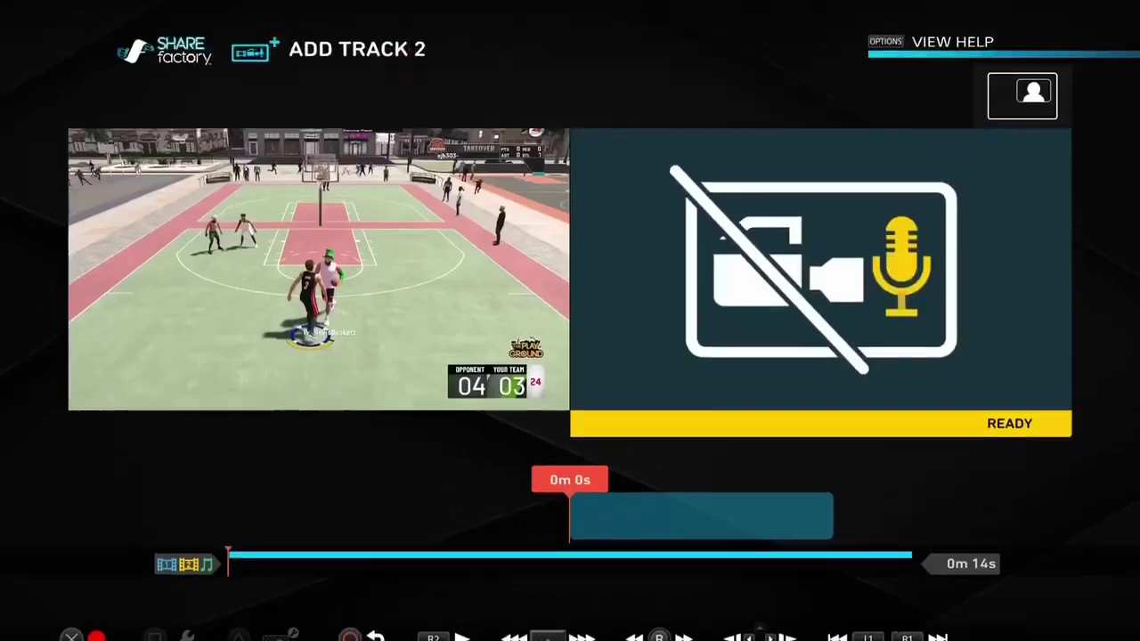
key(Return)
key(Return)
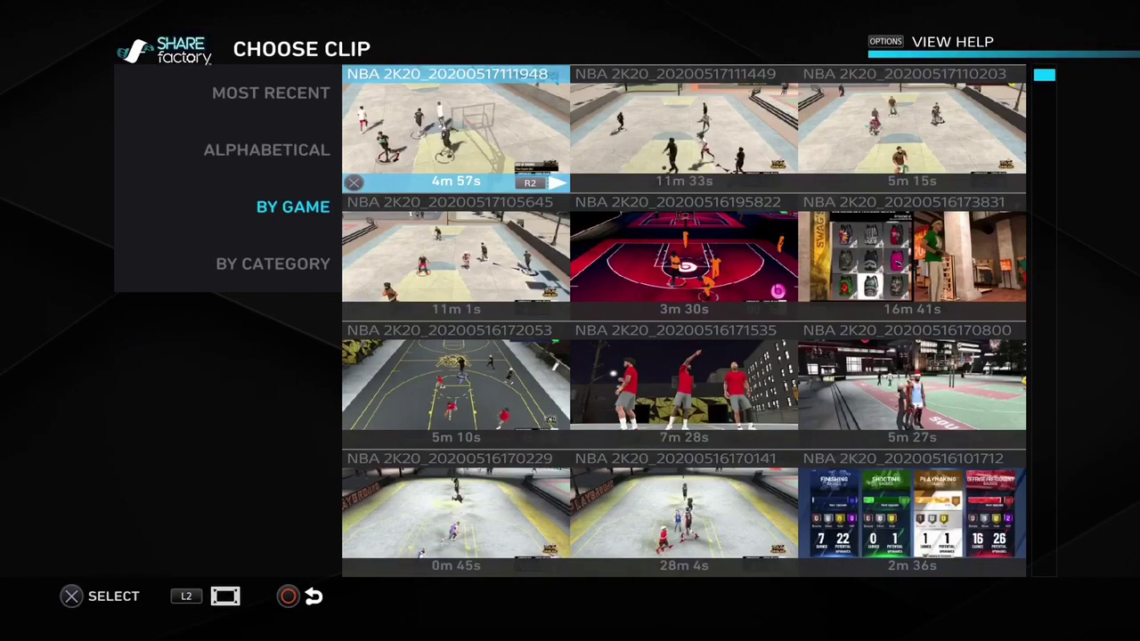
key(Down)
key(Down)
key(Down)
key(Down)
key(Down)
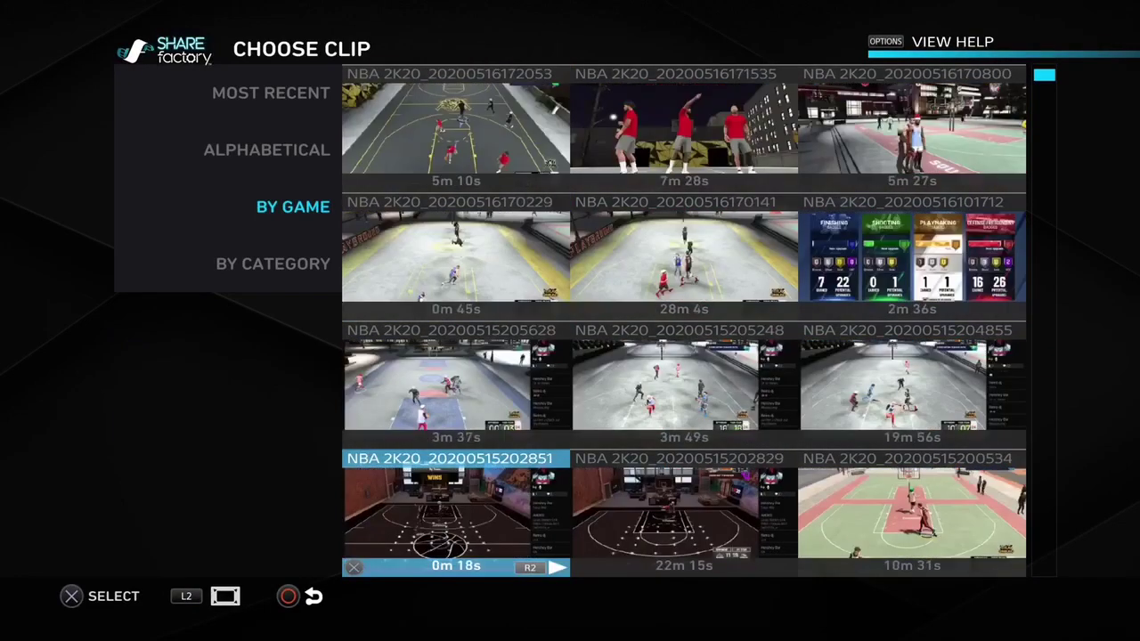
key(Down)
key(Right)
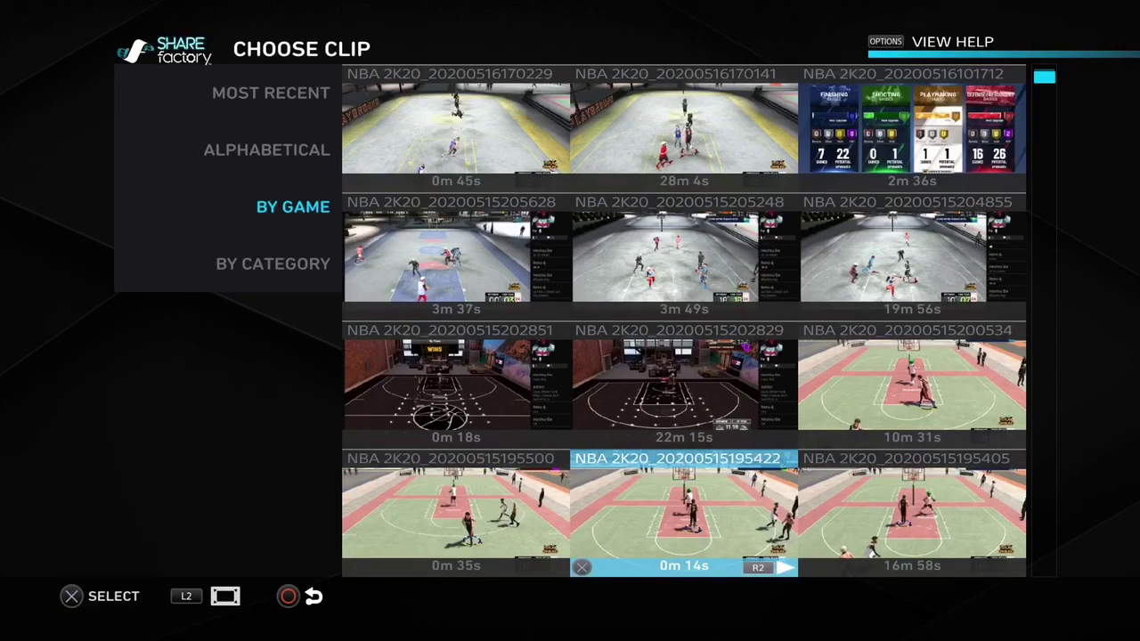
key(Return)
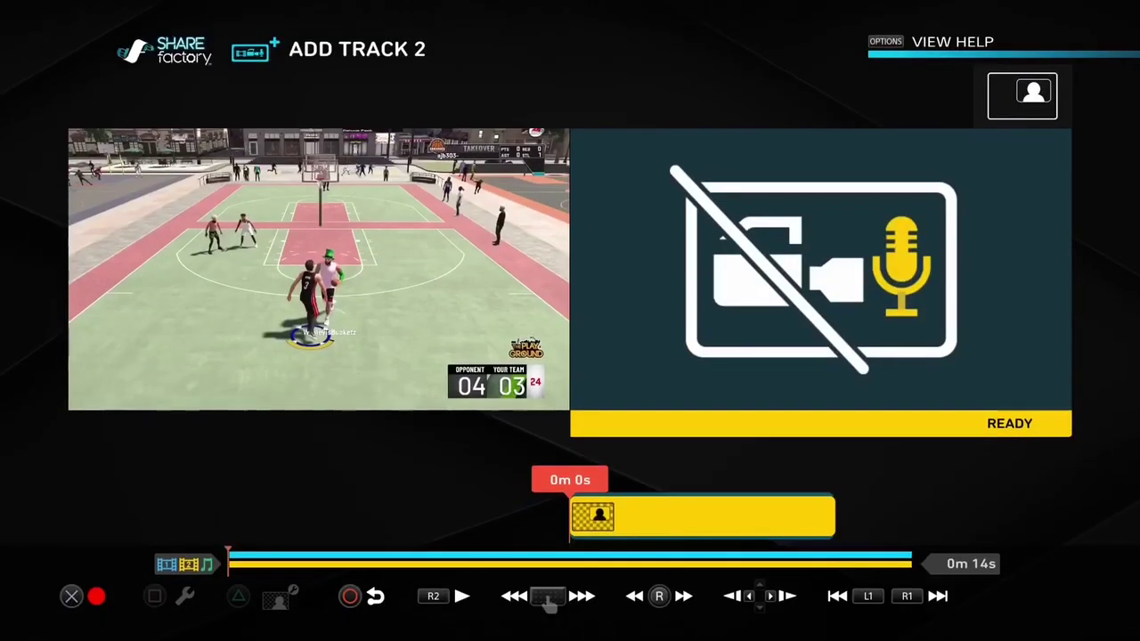
Step: Lower the volume of the Track 2 clip
key(Return)
key(Right)
key(Return)
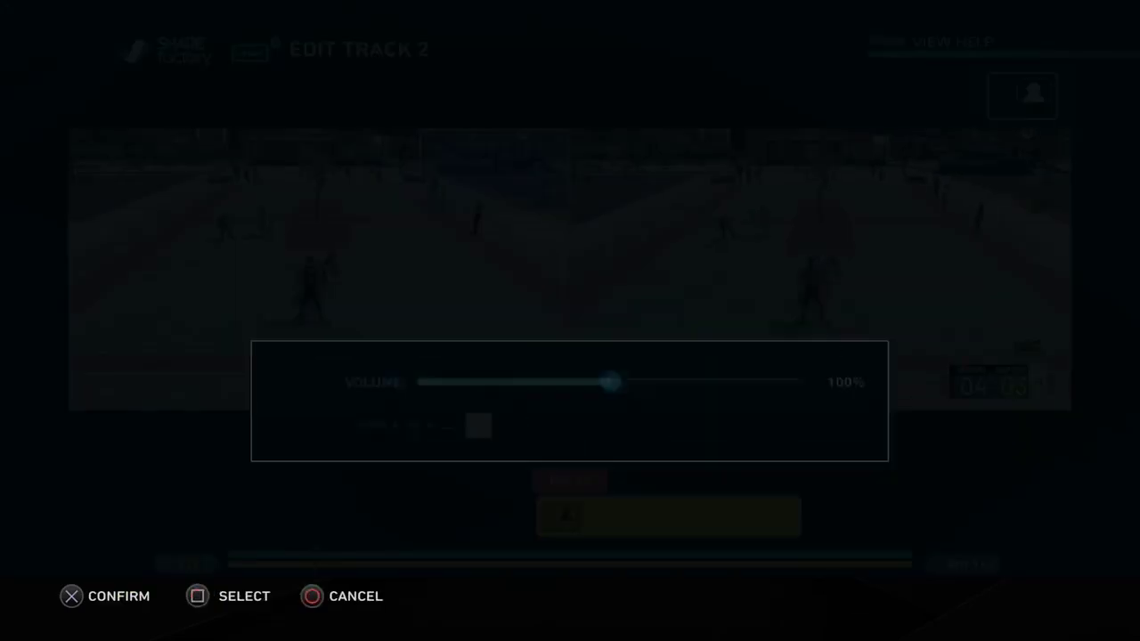
key(Left)
key(Left)
key(Left)
key(Left)
key(Return)
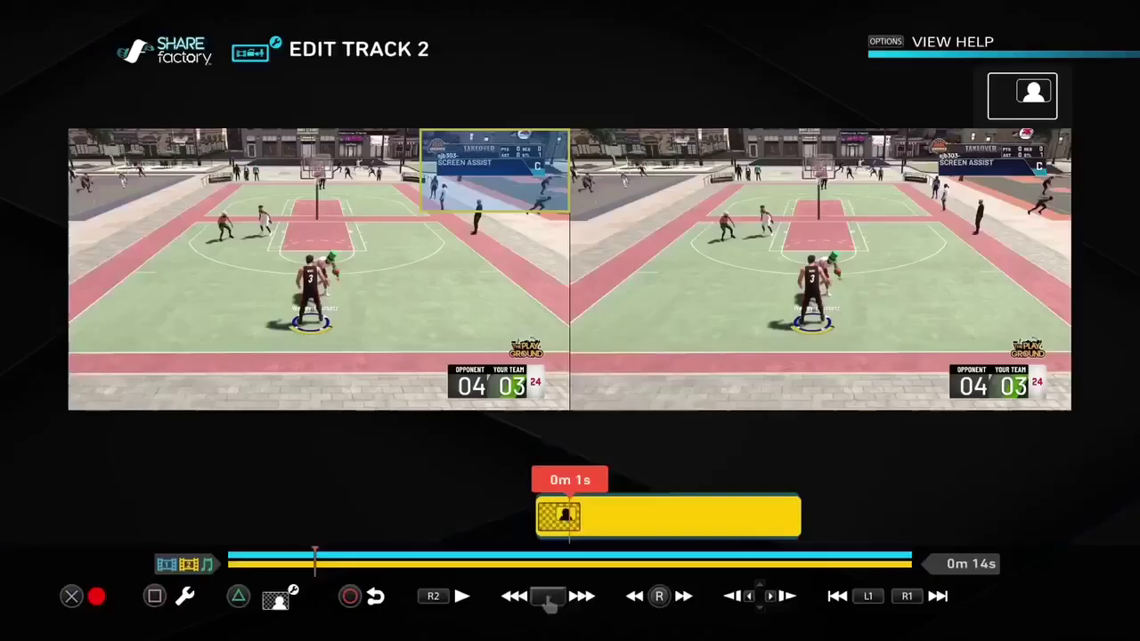
Step: Move the playhead back to just after the start of the Track 2 clip
key(Left)
key(Right)
key(Left)
key(Right)
key(Right)
key(Left)
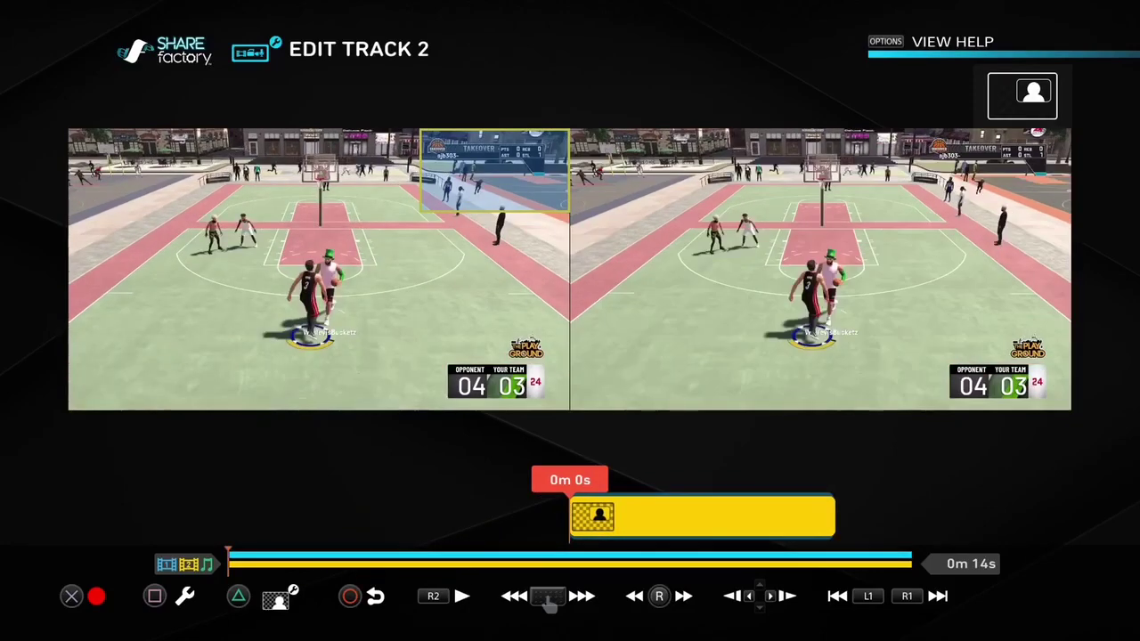
key(Right)
key(Return)
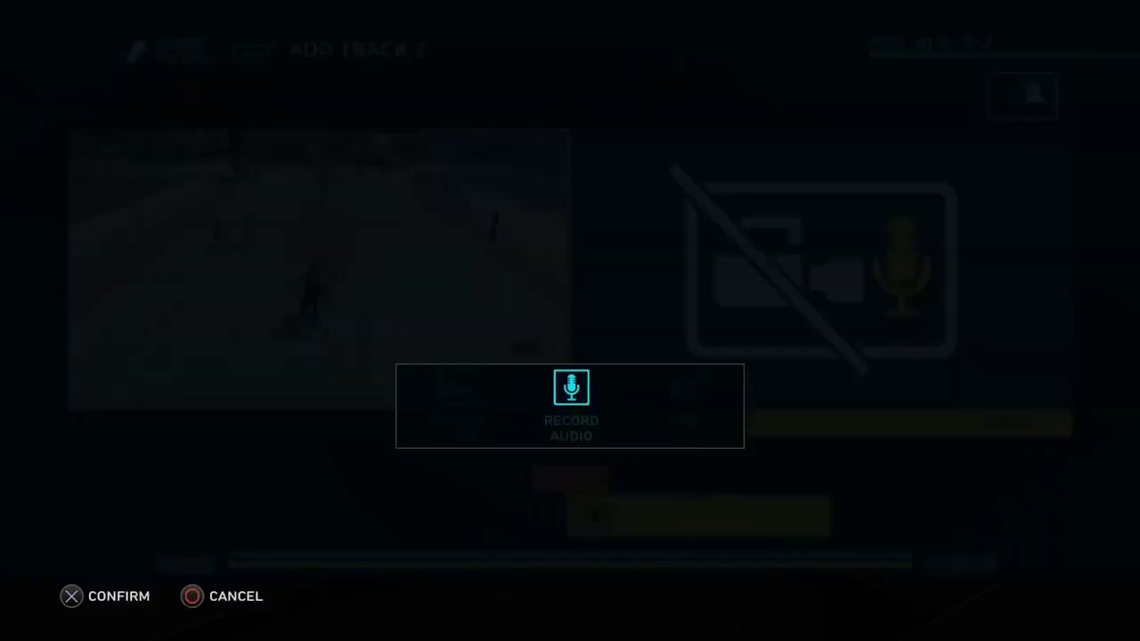
key(Escape)
Step: Set the Track 2 clip's PIP layout to Full Screen
key(s)
key(Down)
key(Right)
key(Return)
key(Down)
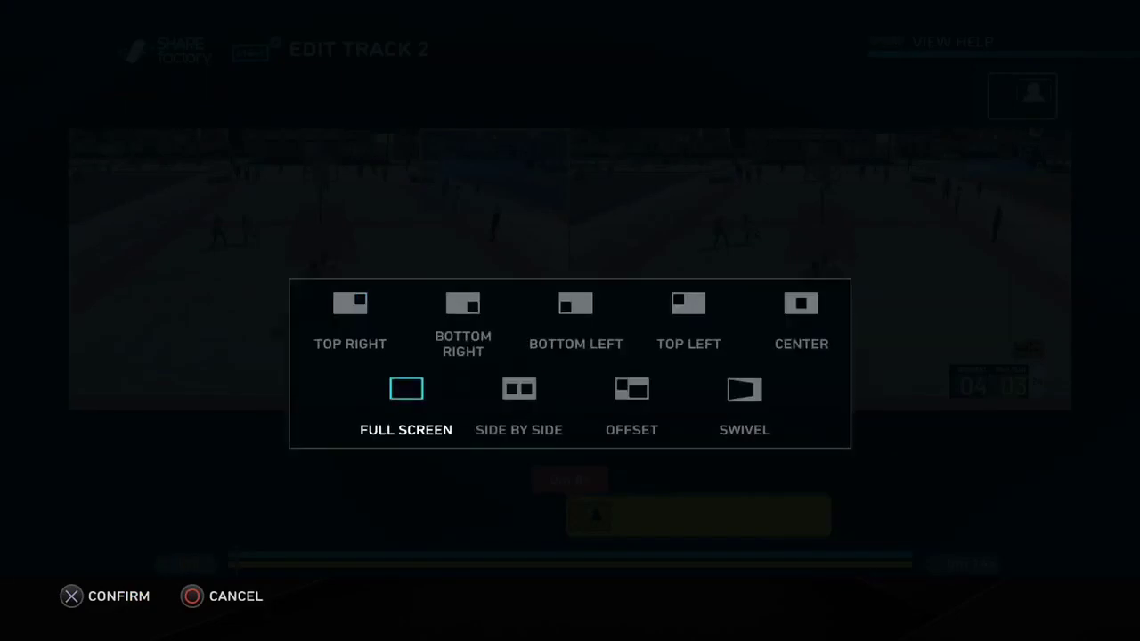
key(Return)
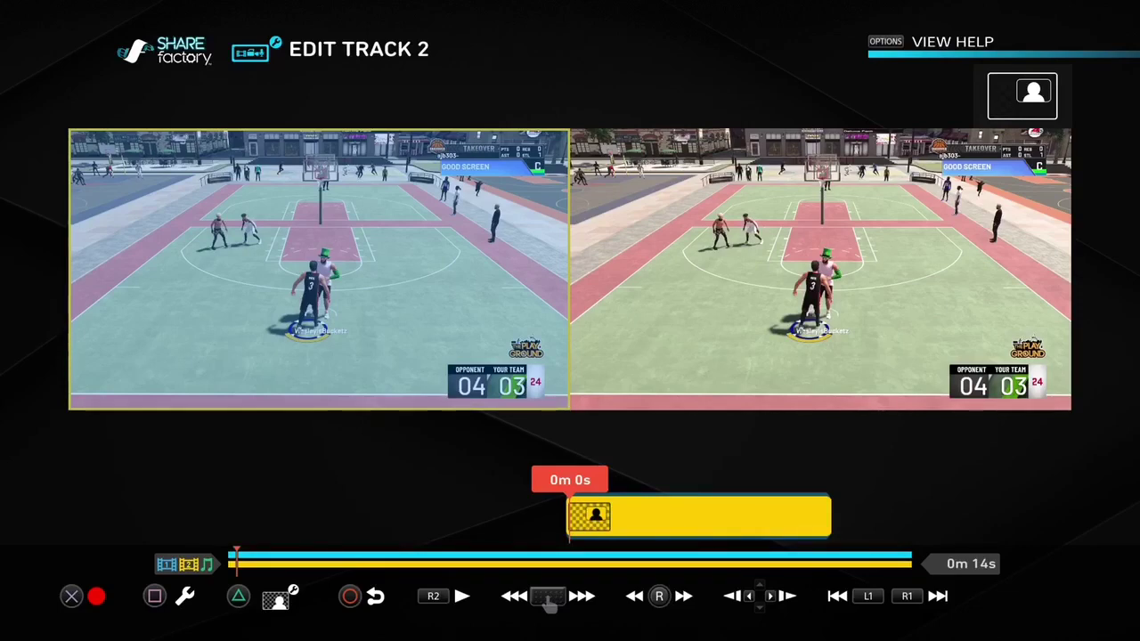
Step: Enter Adjust Mode for the Track 2 clip and key out the court's salmon-pink colour with Chroma Key
key(Return)
key(Return)
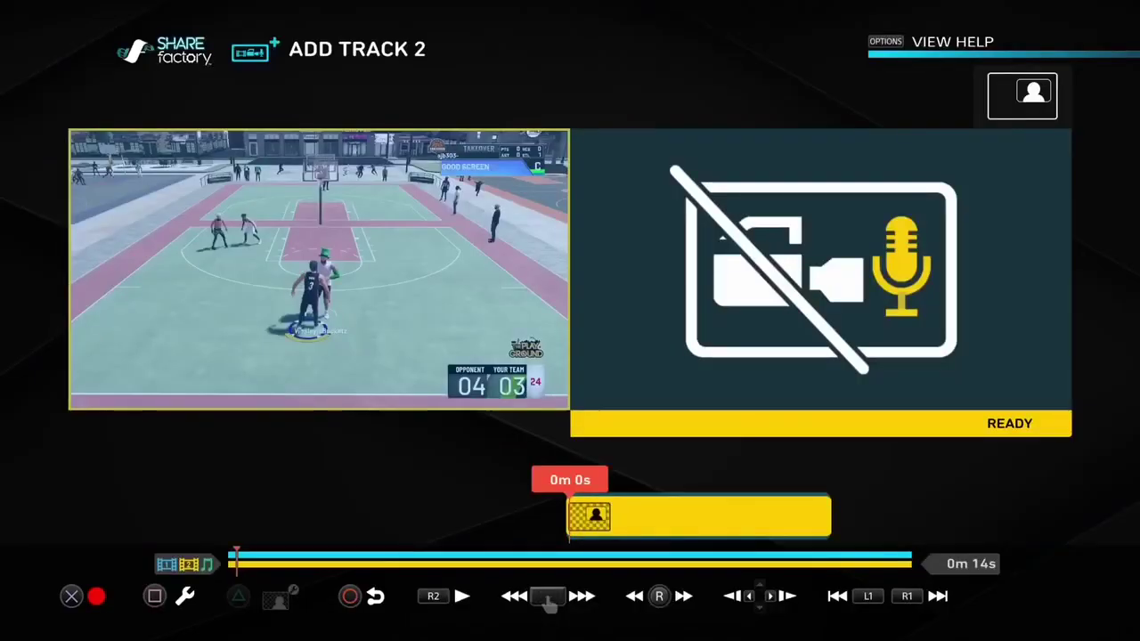
key(Return)
key(Return)
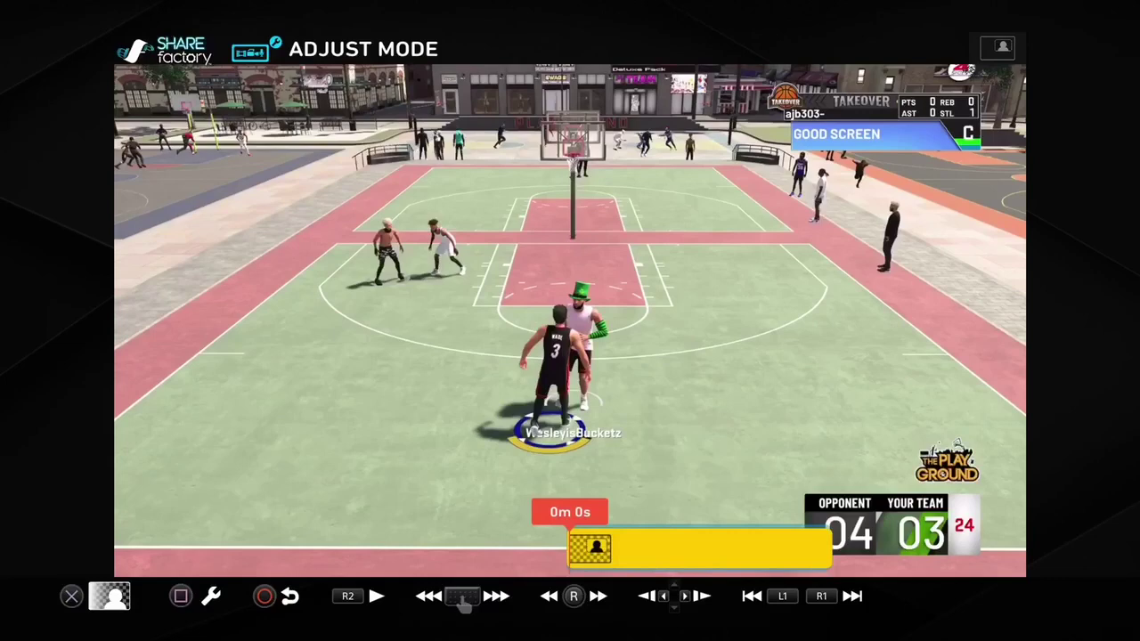
key(Return)
key(Right)
key(Right)
key(Return)
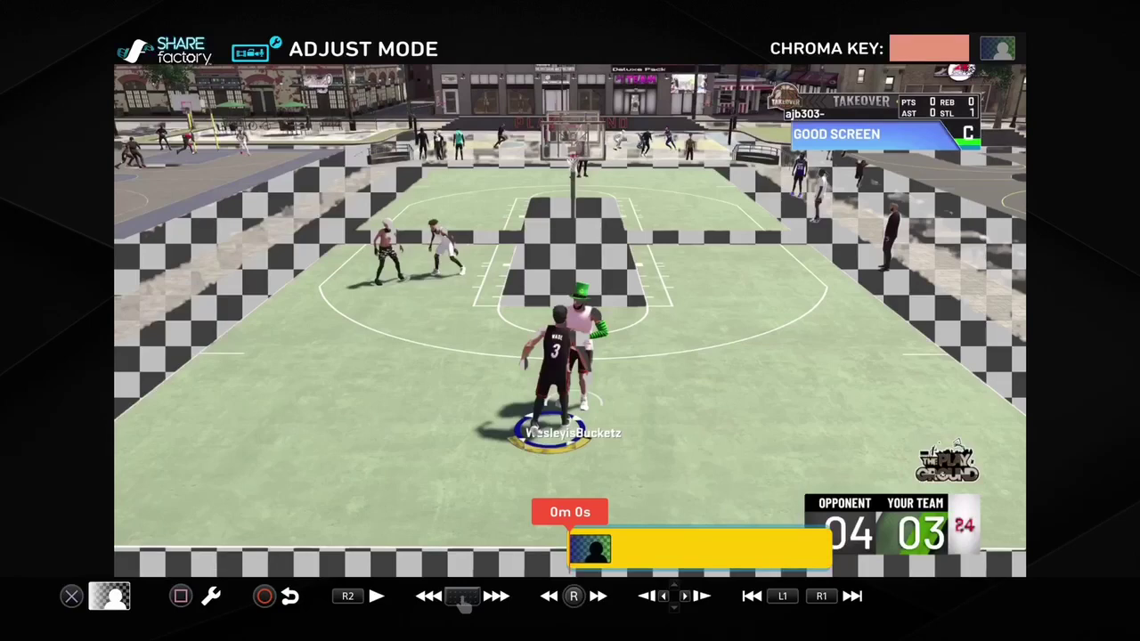
Step: Add the FIRE backdrop to the keyed Track 2 clip and play a short preview
key(Return)
key(Return)
key(Return)
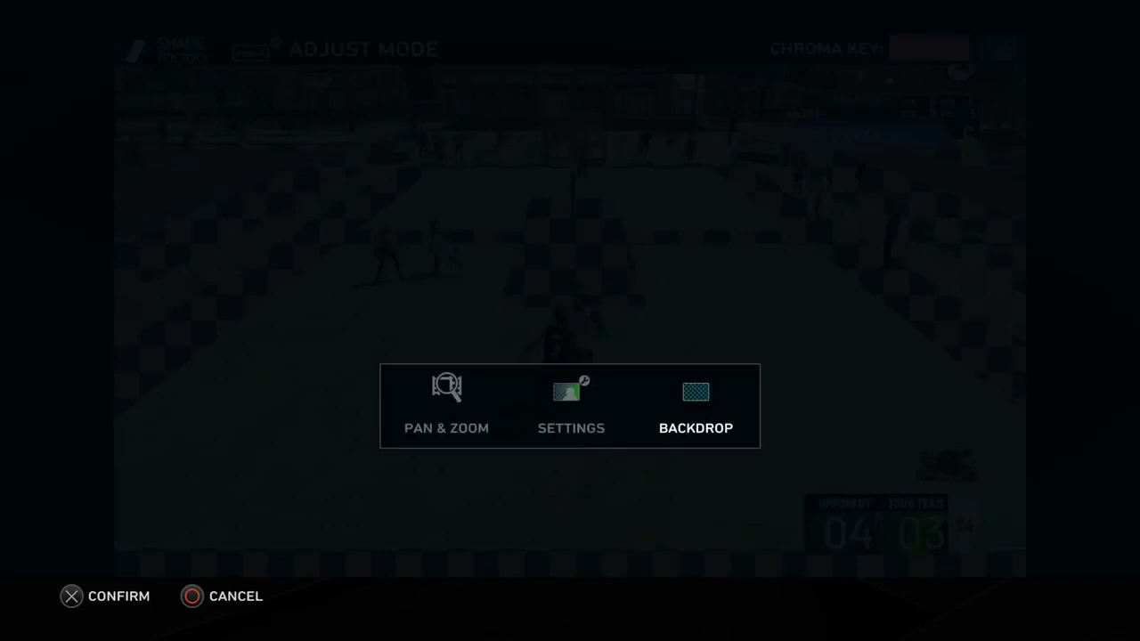
key(Return)
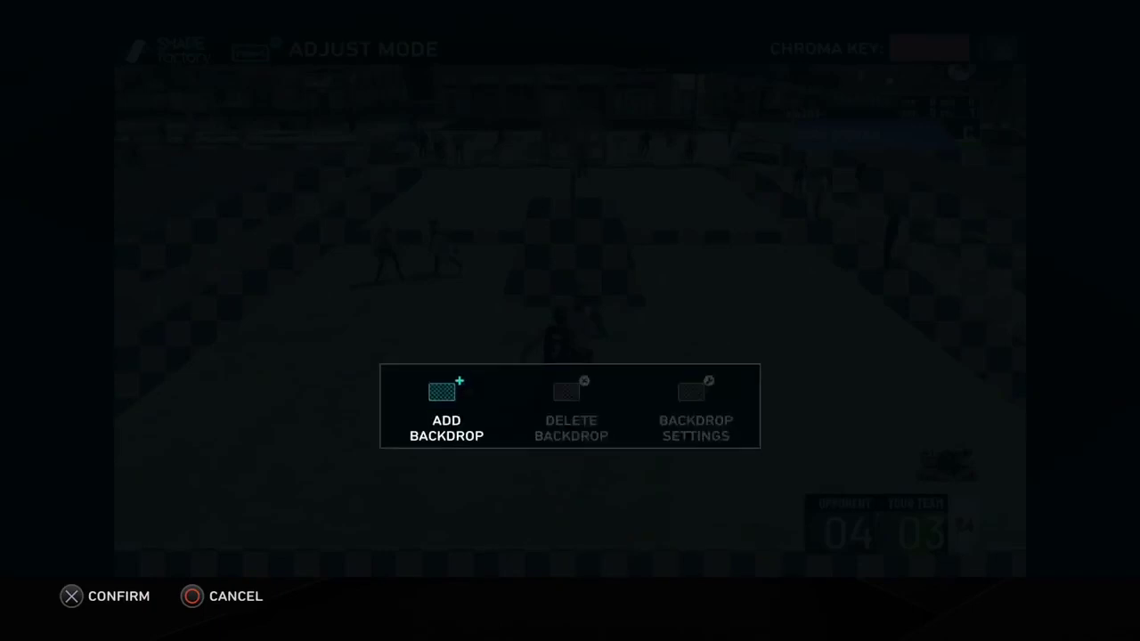
key(Return)
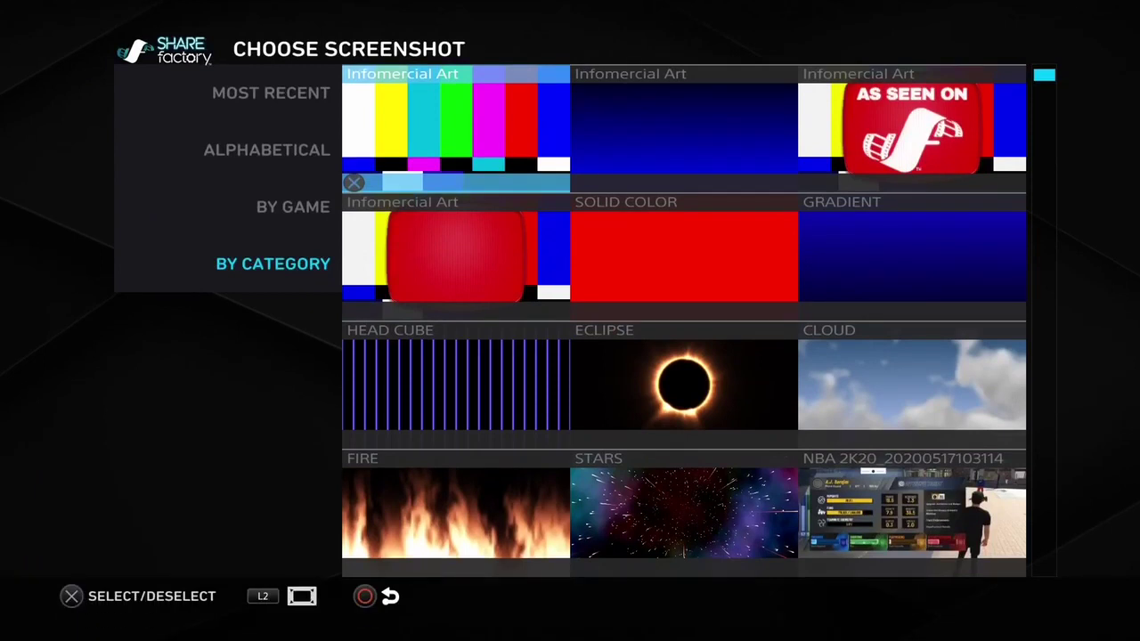
key(Down)
key(Down)
key(Down)
key(Right)
key(Right)
key(Left)
key(Left)
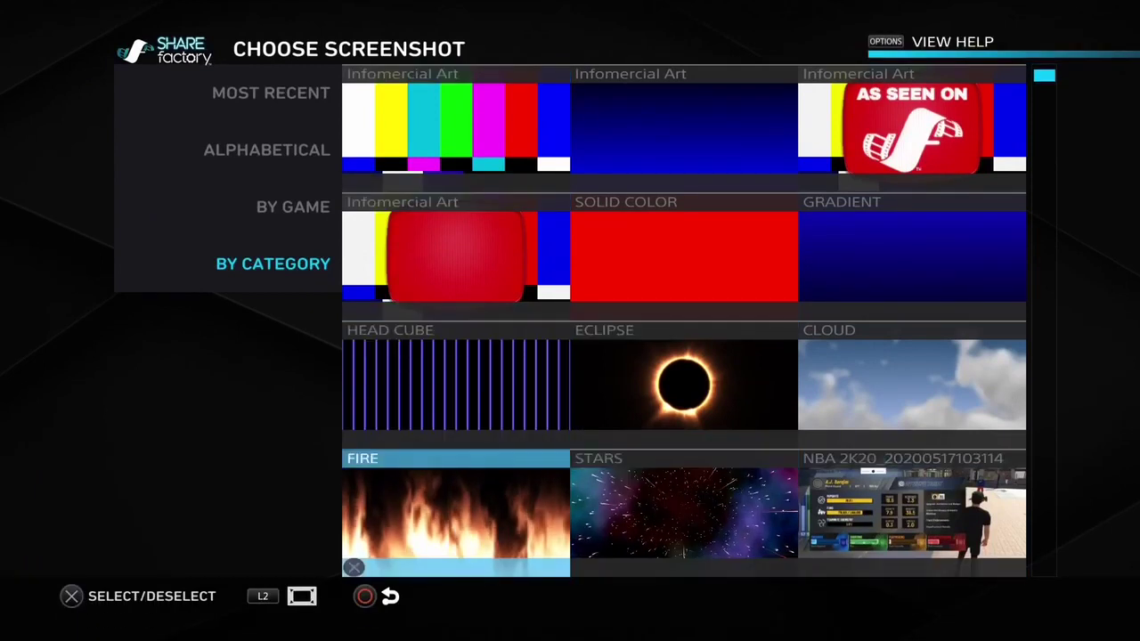
key(Return)
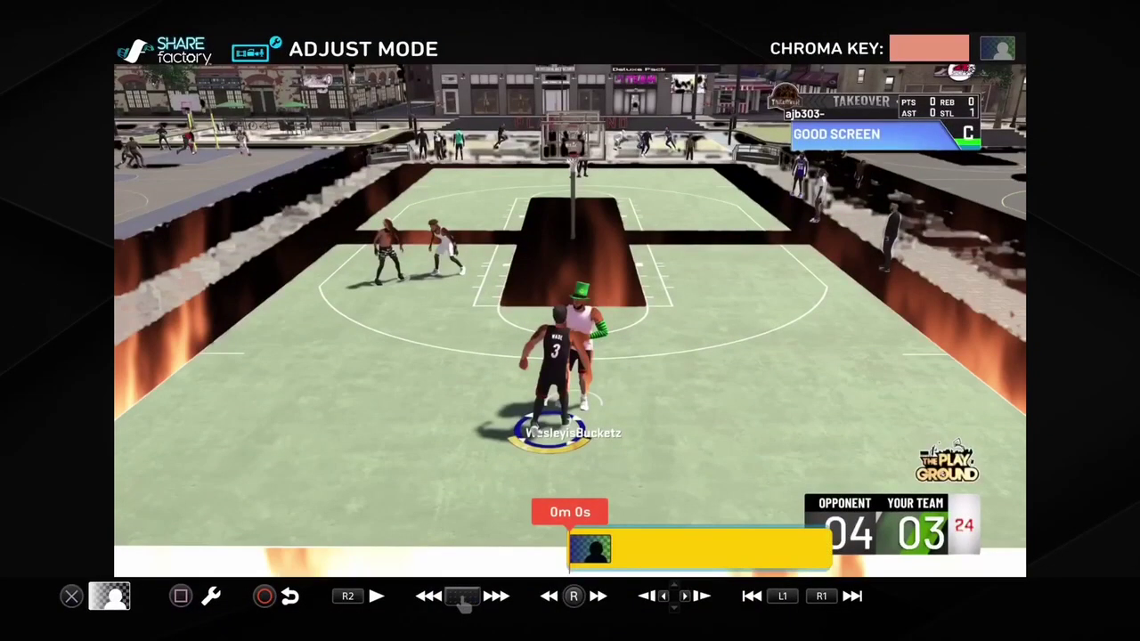
key(space)
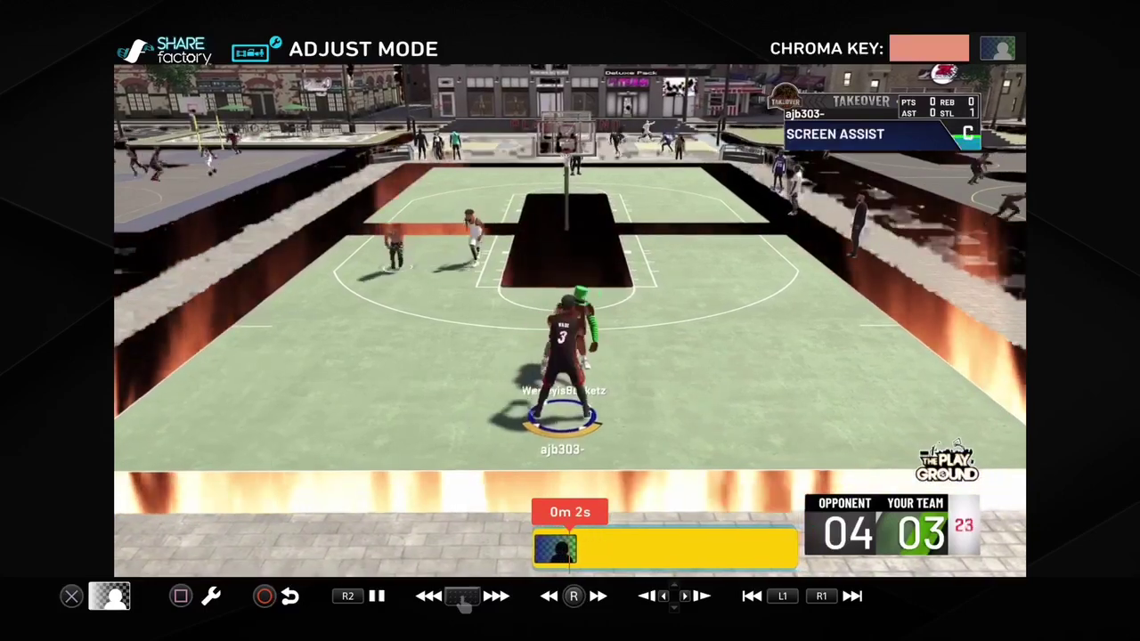
key(space)
Step: Replace the Track 2 clip's backdrop with HEAD CUBE
key(Escape)
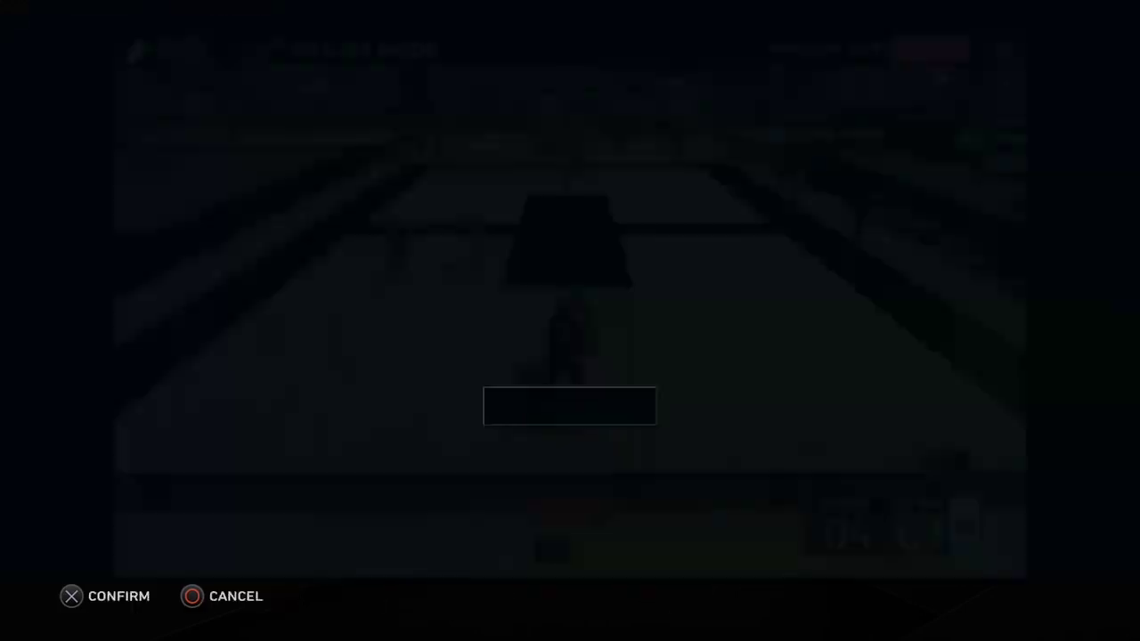
key(Return)
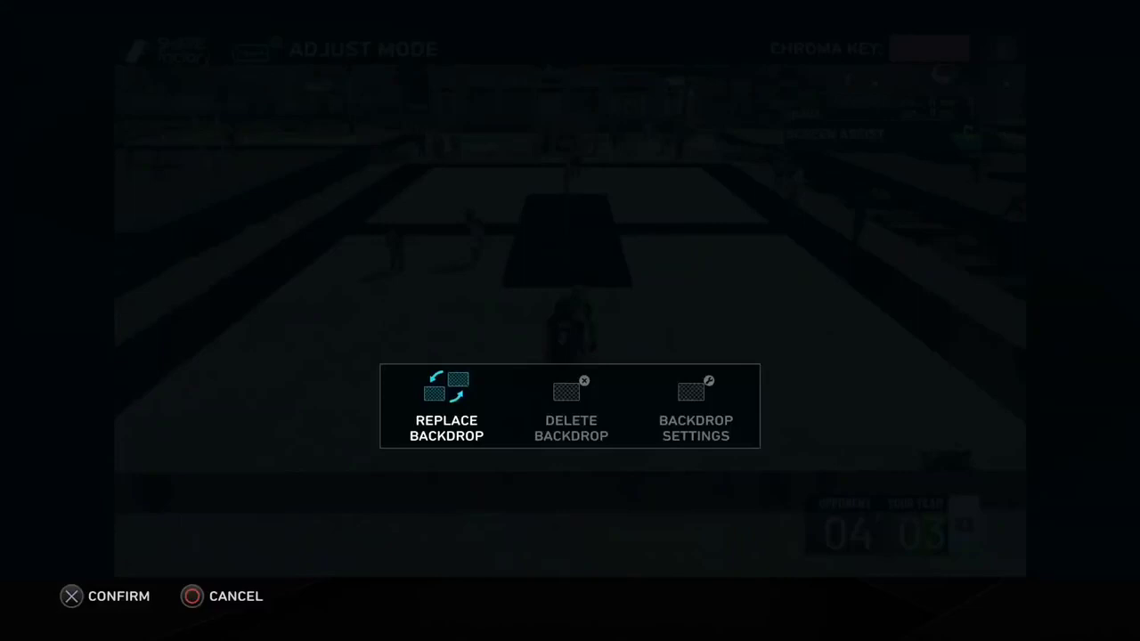
key(Return)
key(Down)
key(Down)
key(Return)
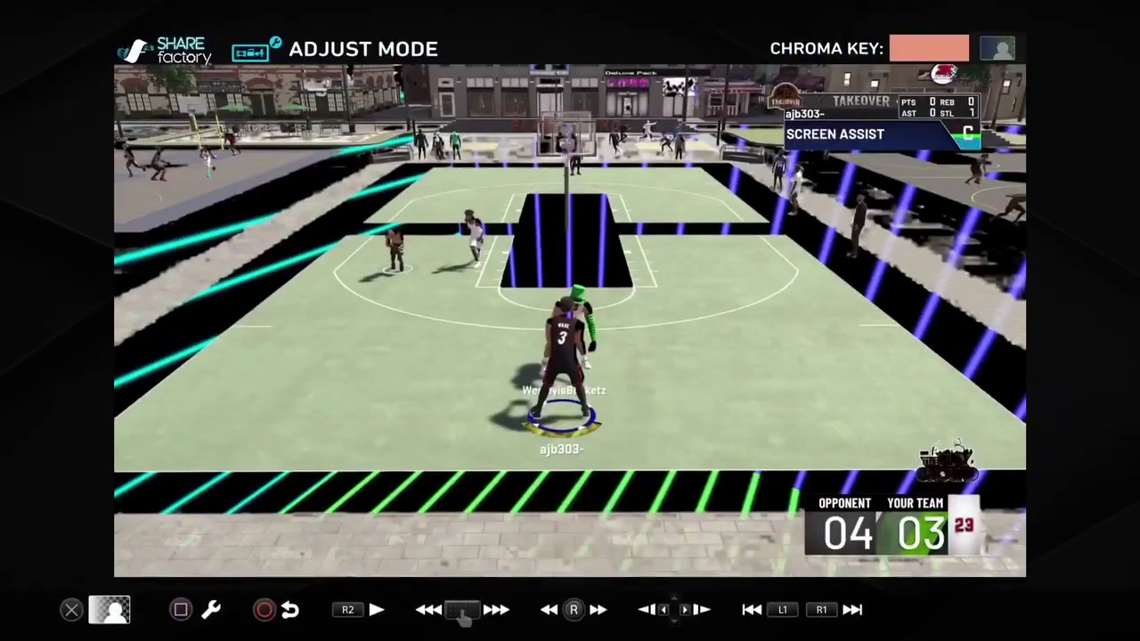
Step: Replace the Track 2 clip's backdrop with STARS and preview the keyed clip in Adjust Mode
key(Return)
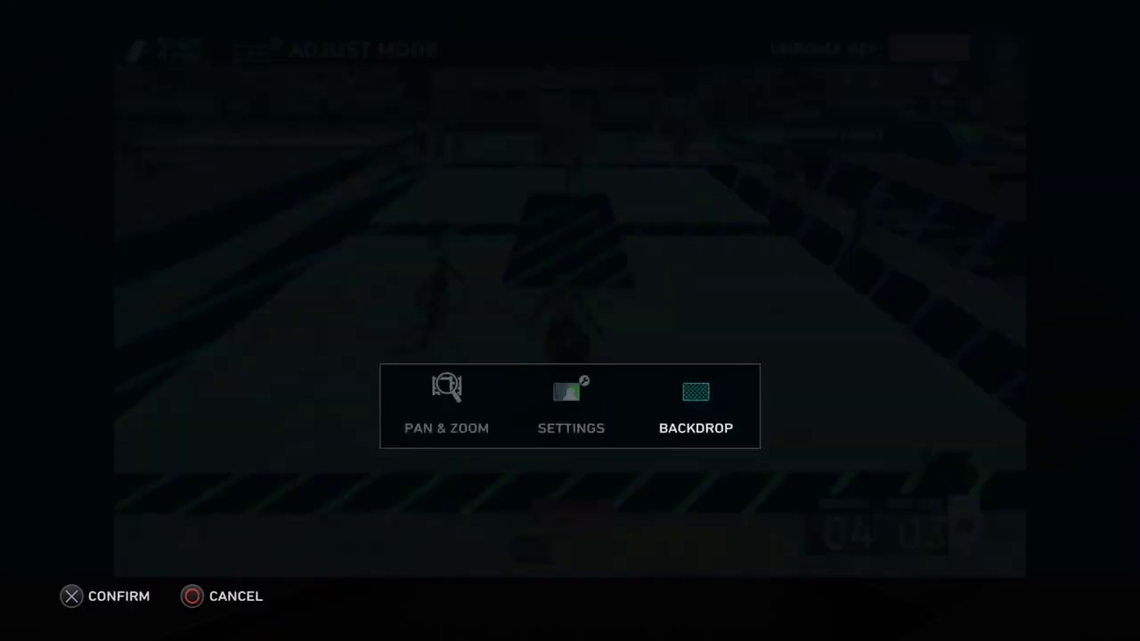
key(Return)
key(Return)
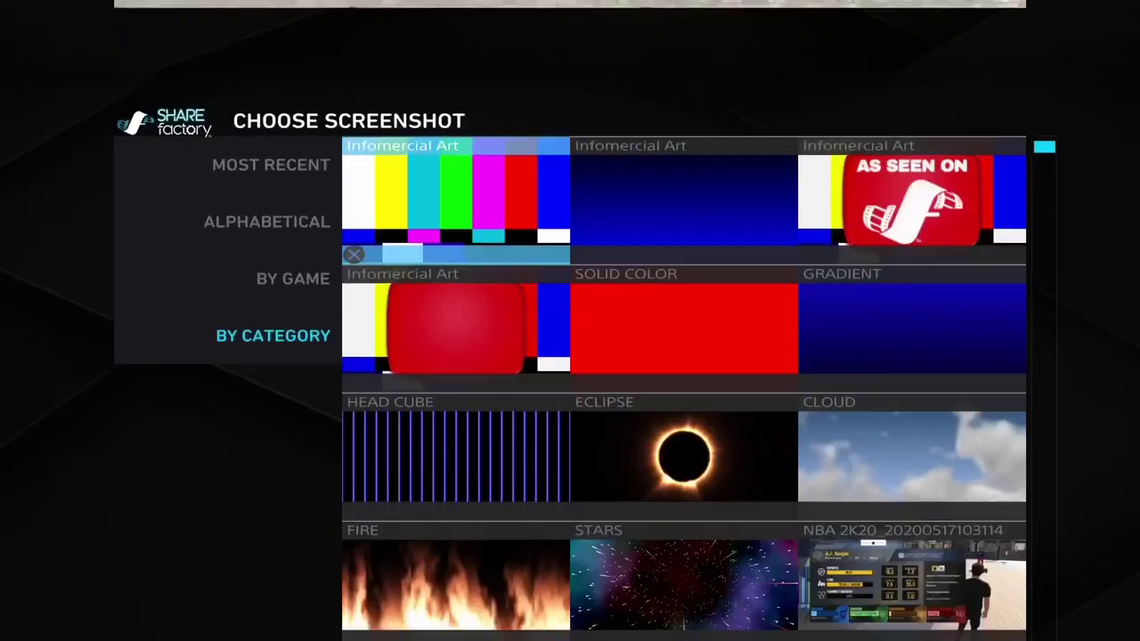
key(Down)
key(Down)
key(Down)
key(Right)
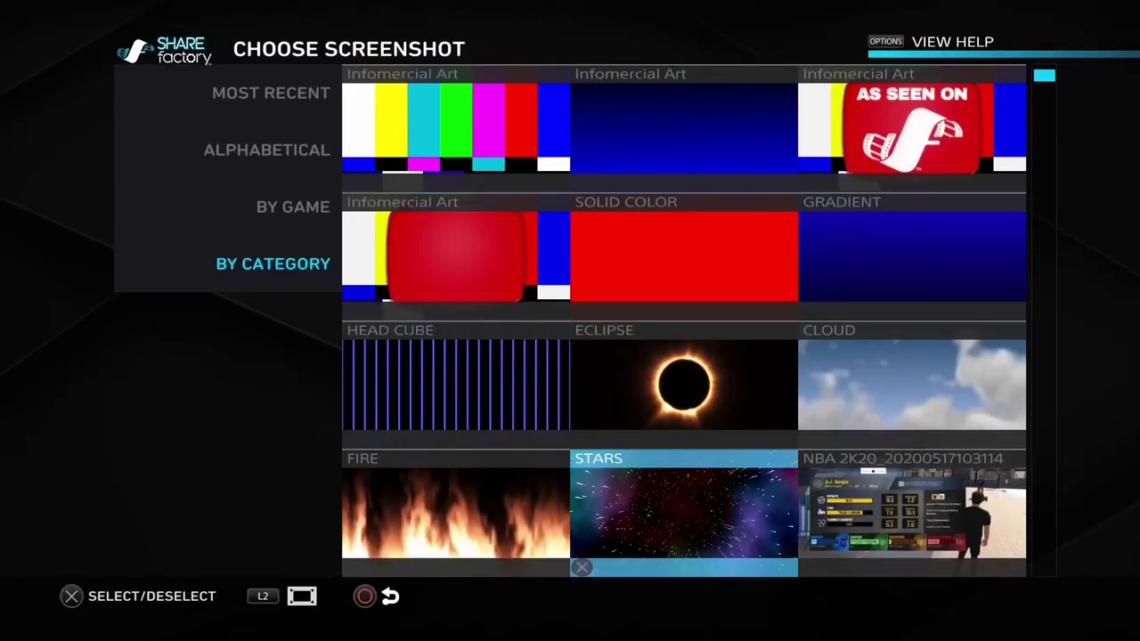
key(Return)
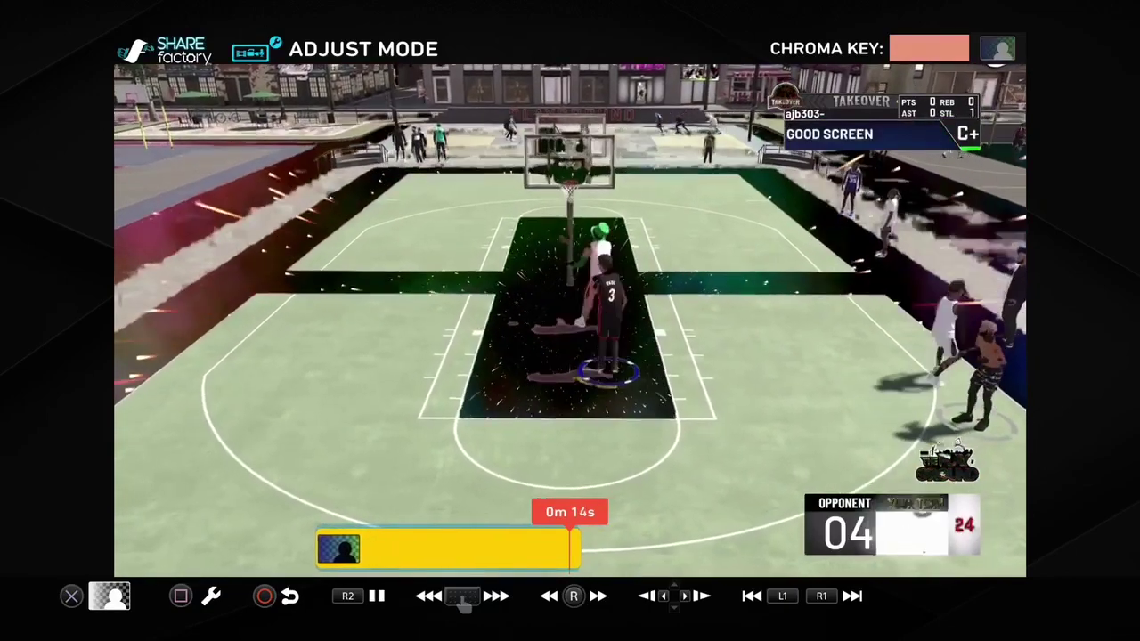
key(space)
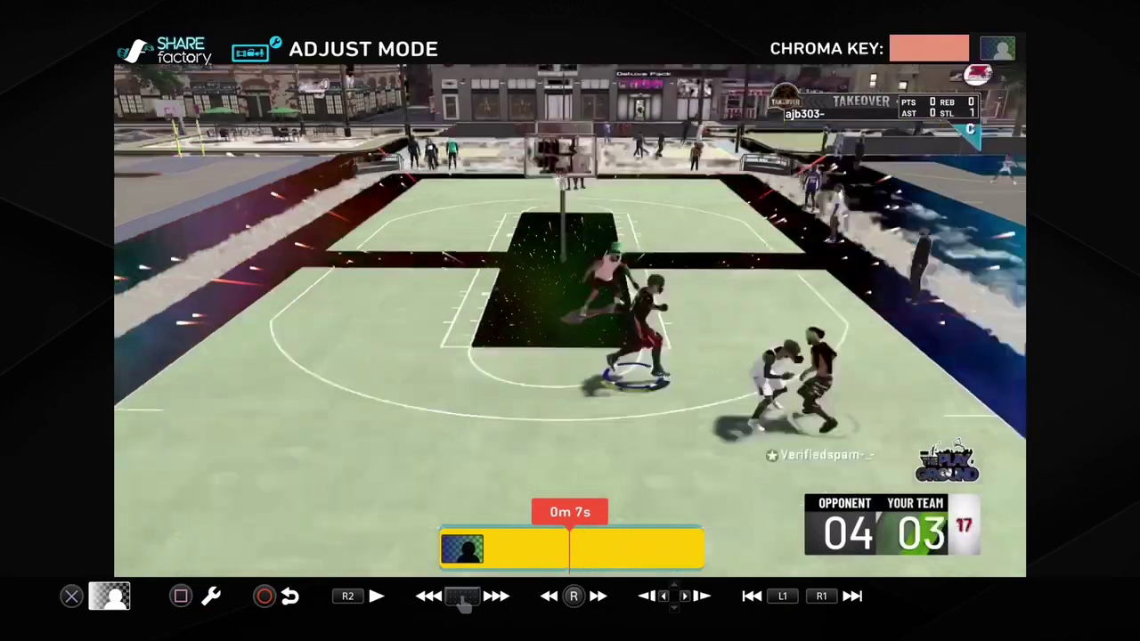
Step: Leave the Track 2 editor for the main timeline and play the whole project from the start
key(Escape)
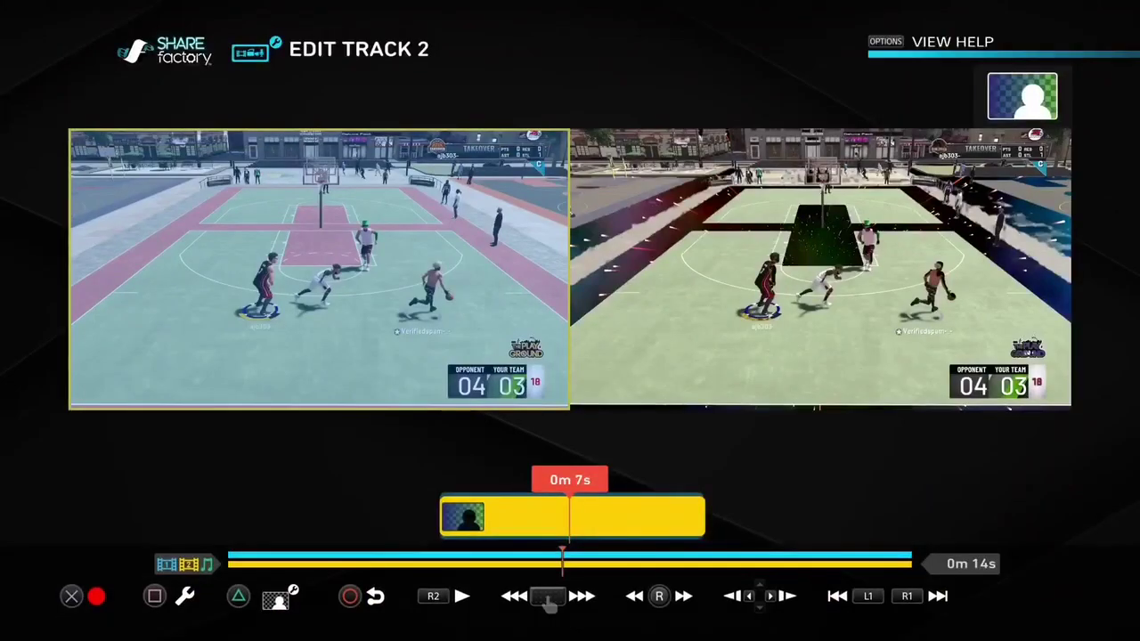
key(Escape)
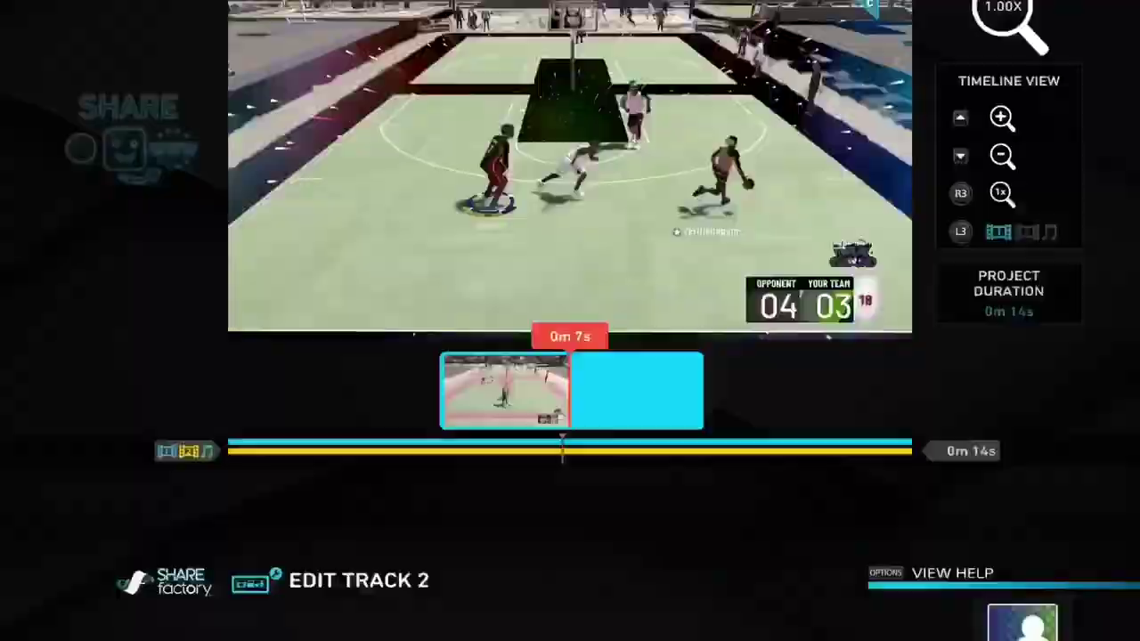
key(Home)
key(space)
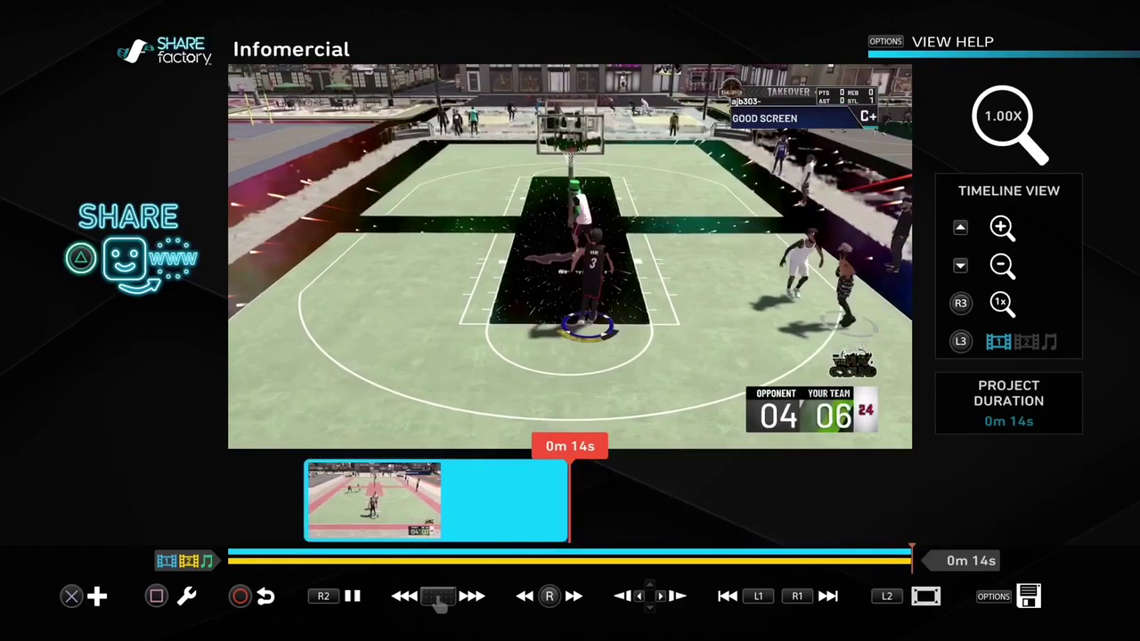
Step: Reopen the Track 2 editor from the main timeline
key(Return)
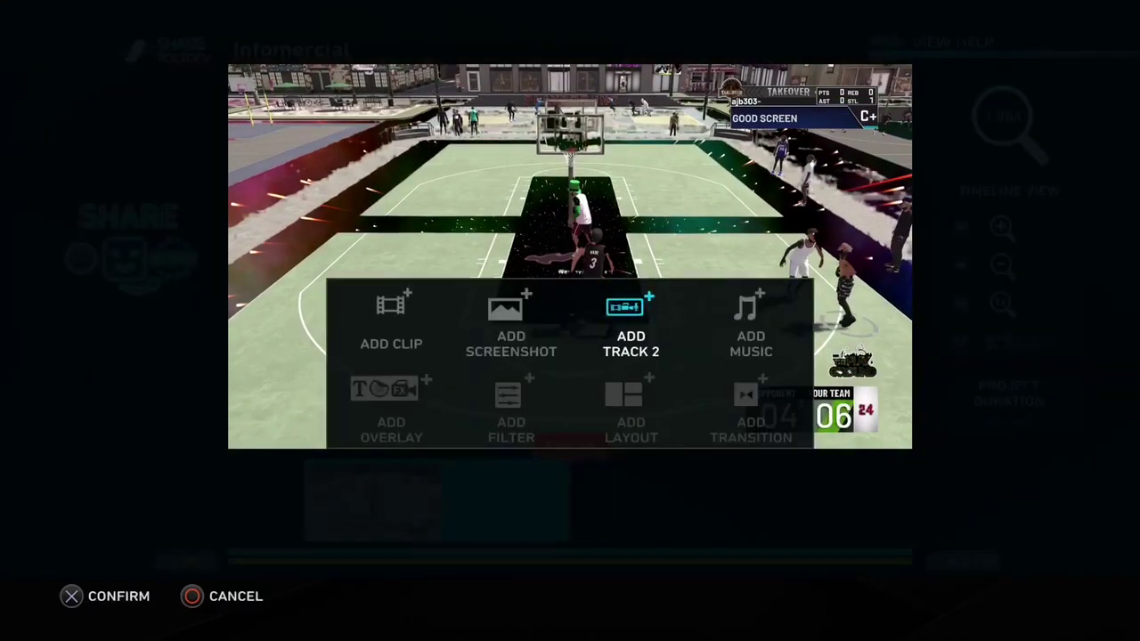
key(Return)
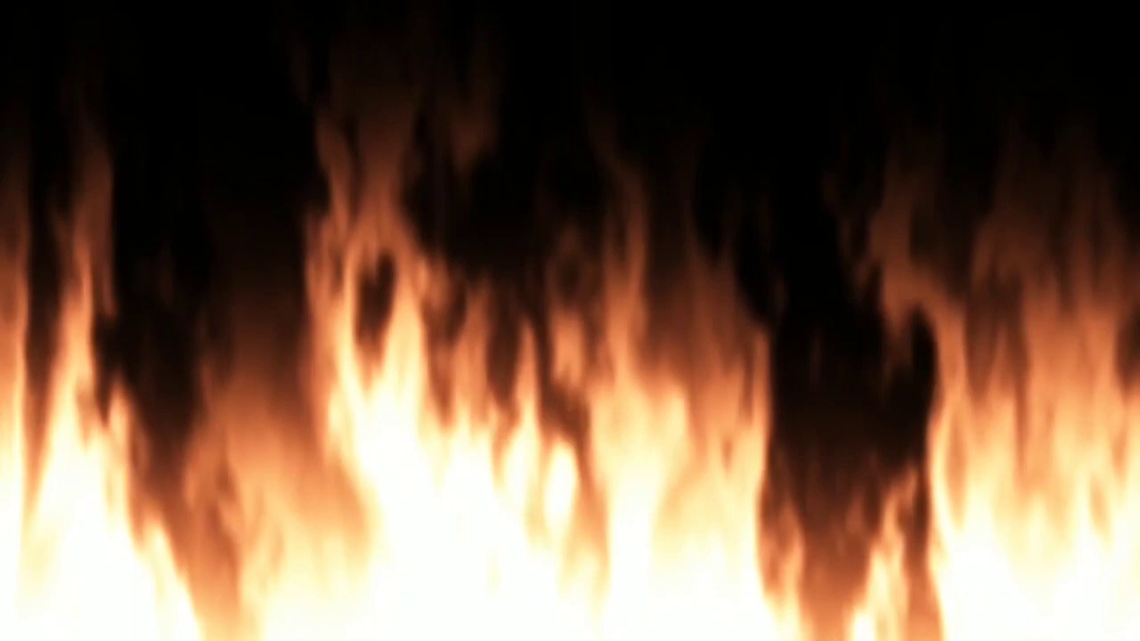